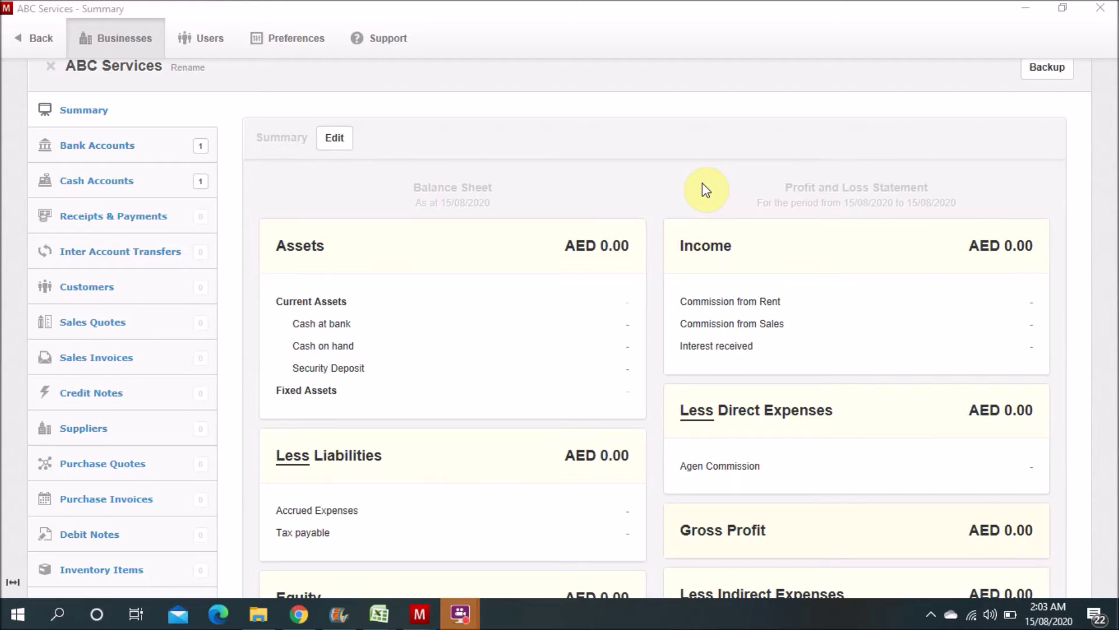
click(77, 287)
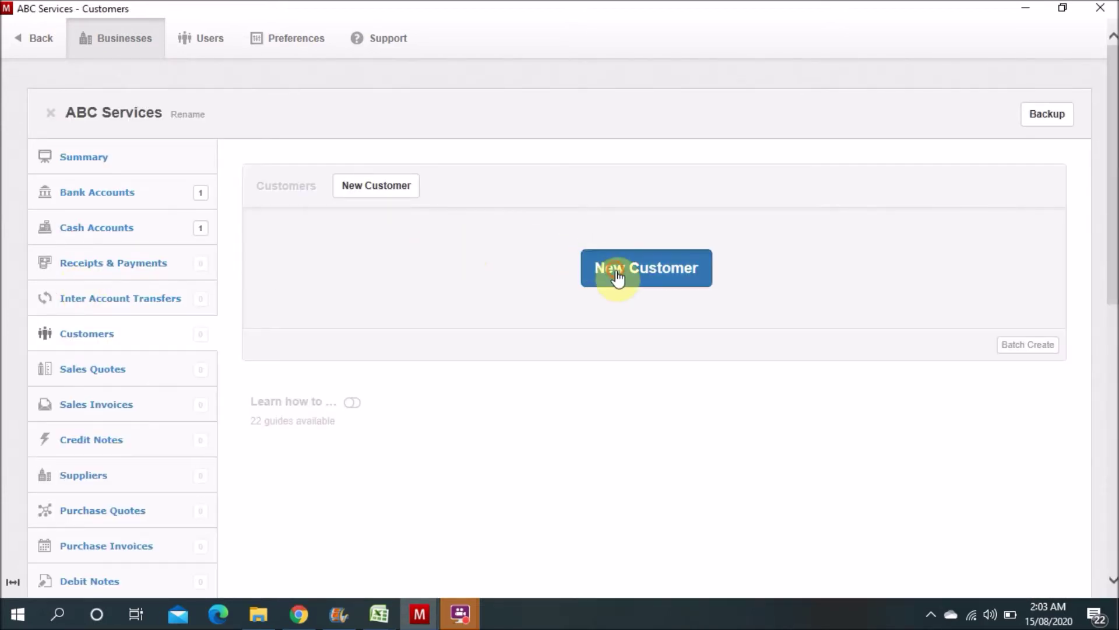
click(612, 273)
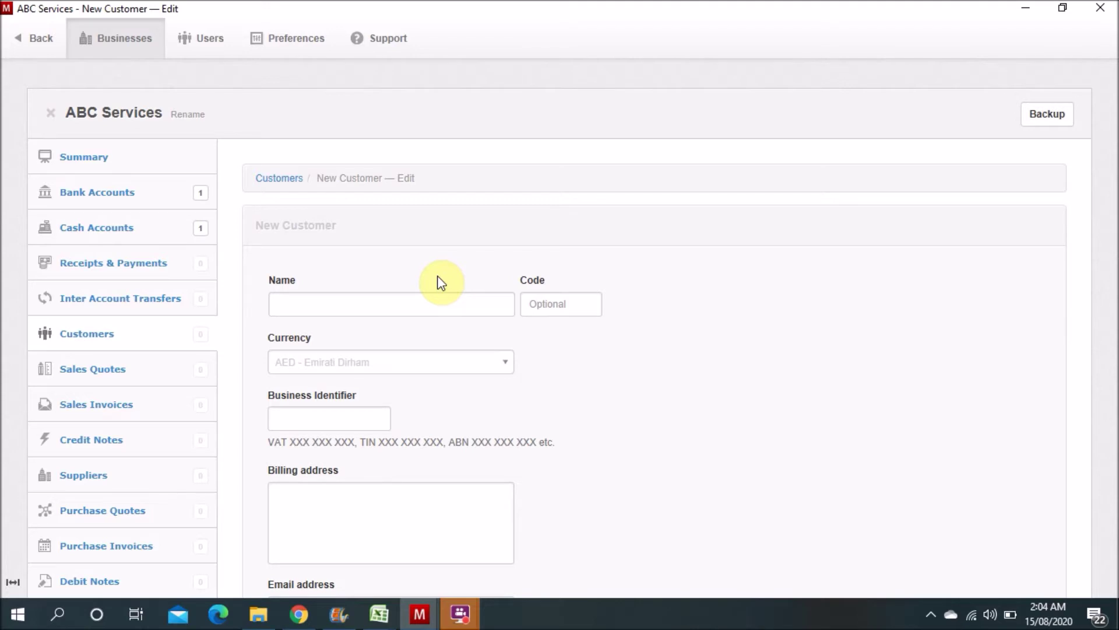
click(421, 298)
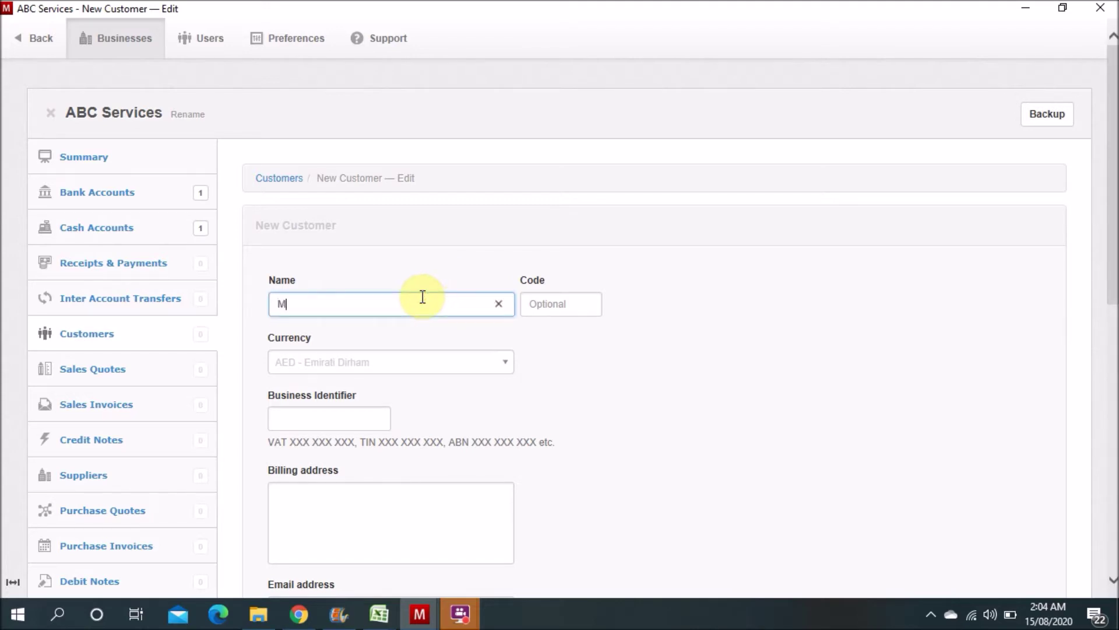
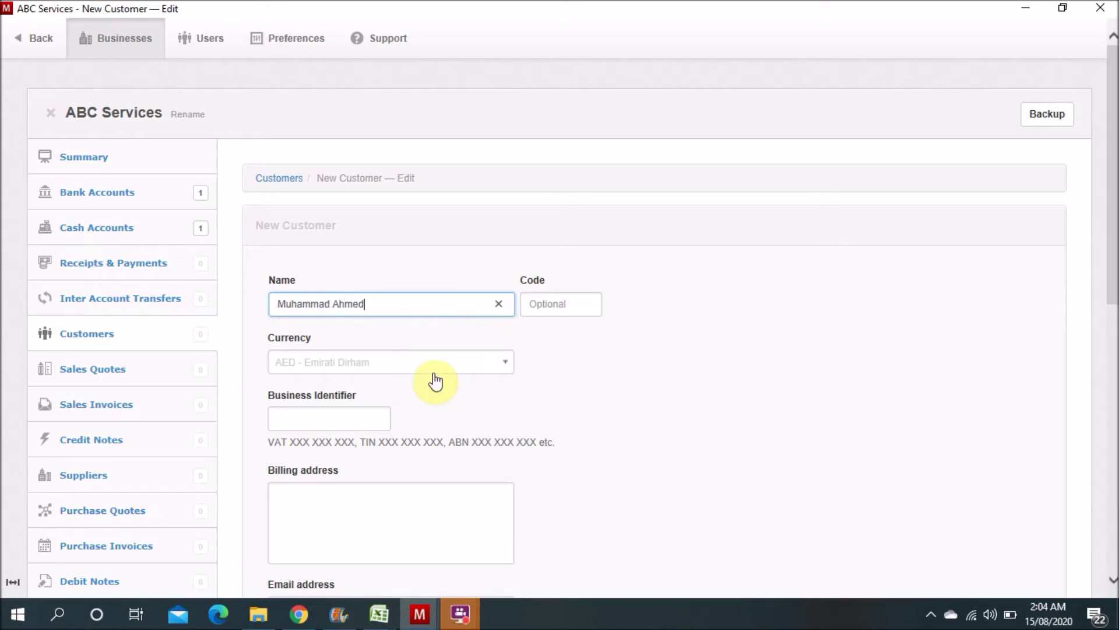
click(566, 396)
scroll(566, 396, down, 2)
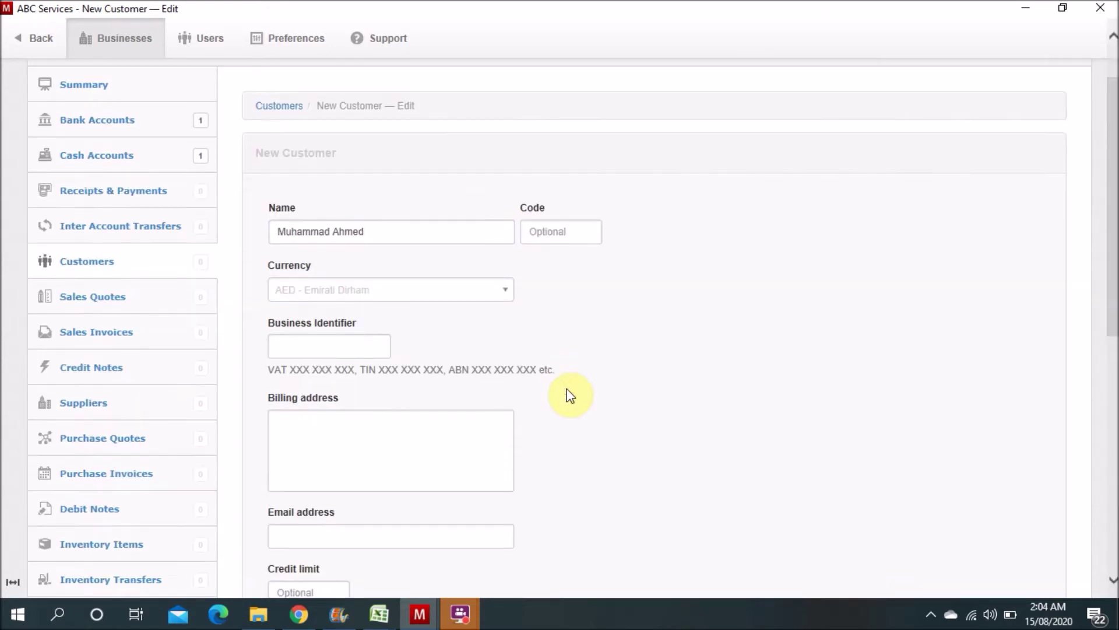
scroll(437, 367, down, 2)
click(330, 277)
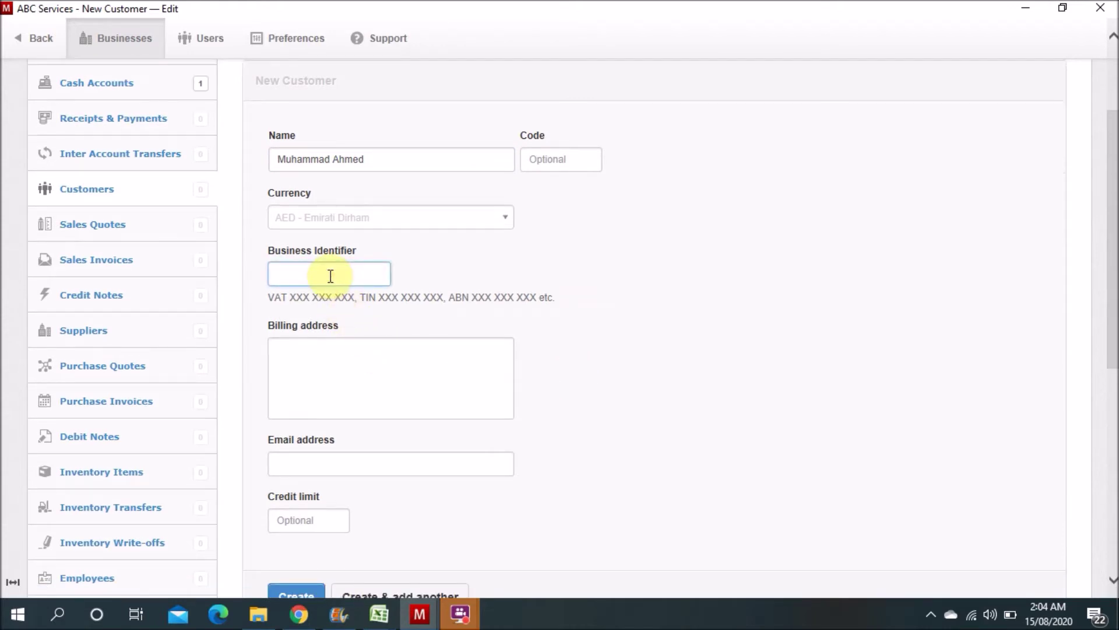
click(318, 348)
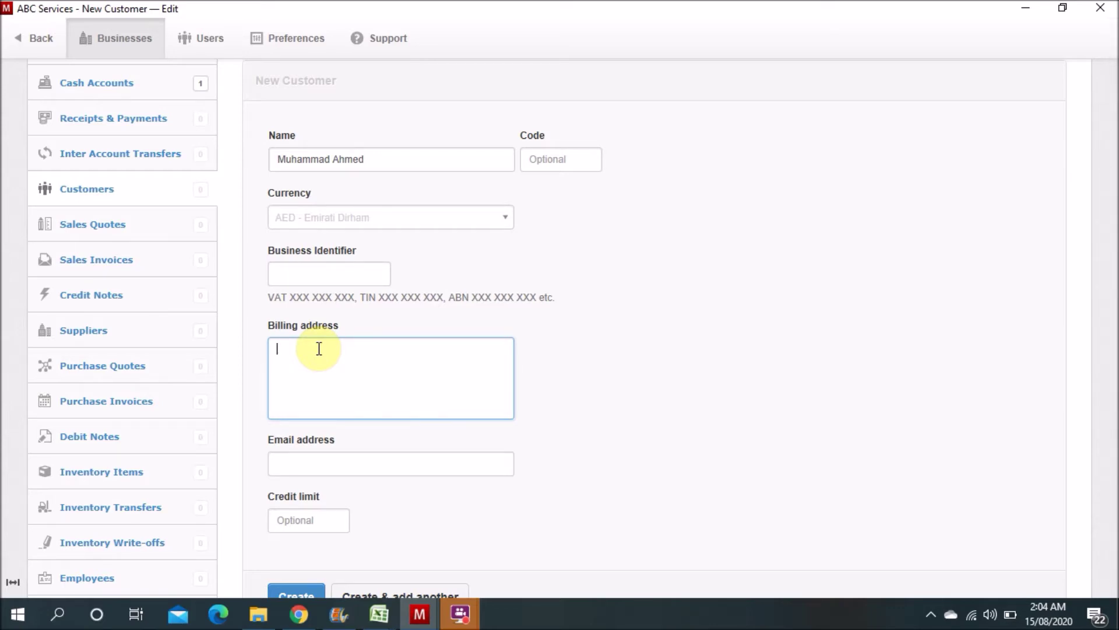
text(Addre)
text(ss: )
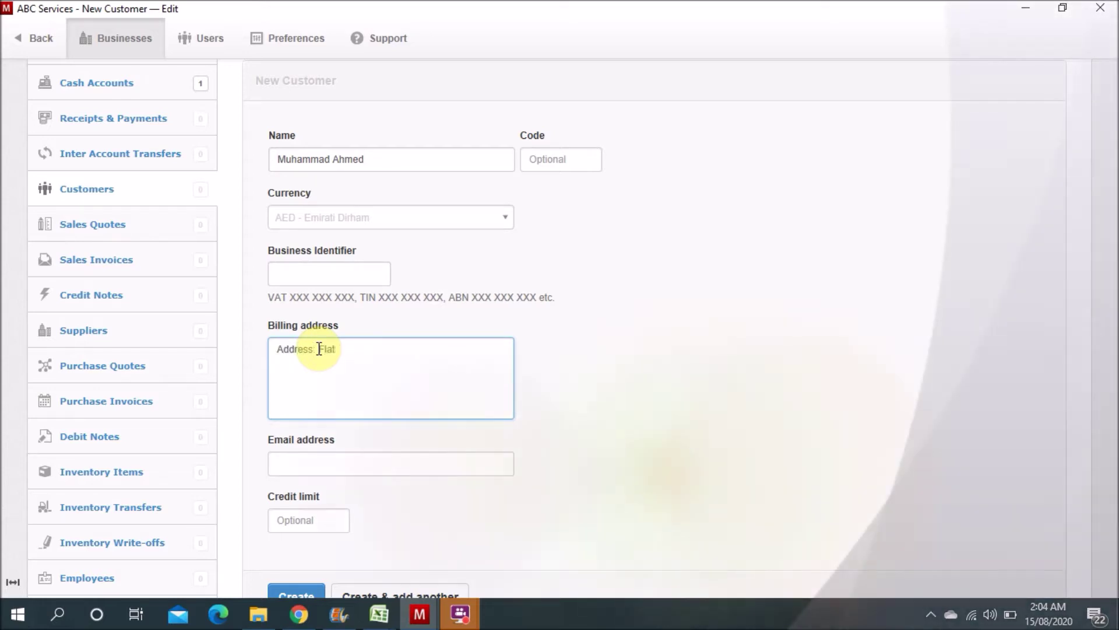
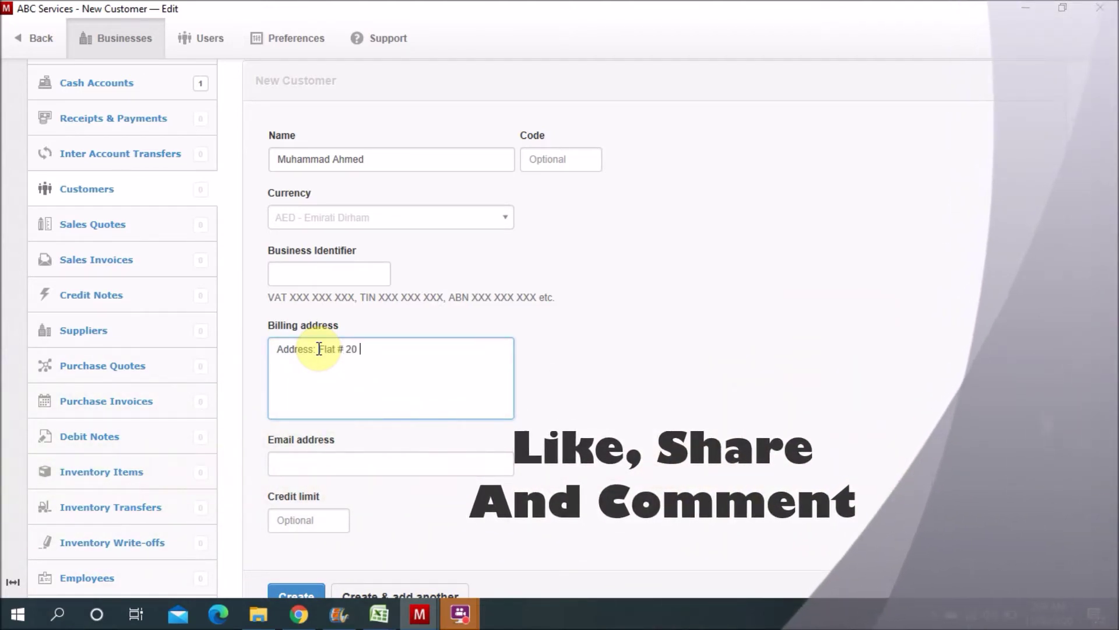
Step: Enter the customer's billing address in Dubai, UAE, correcting typos
double_click(320, 349)
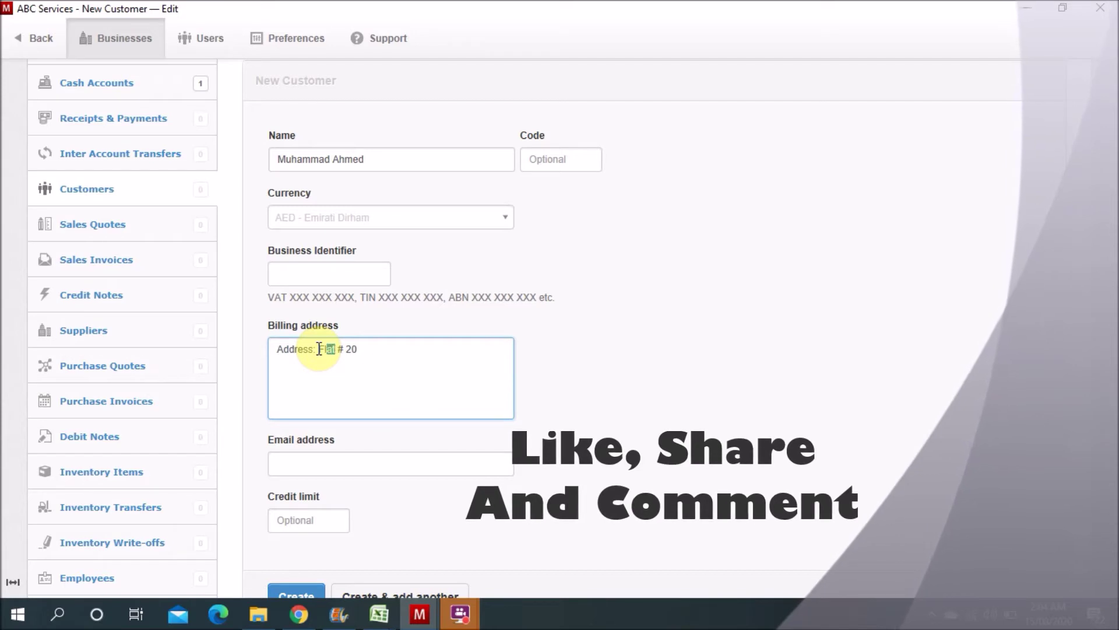
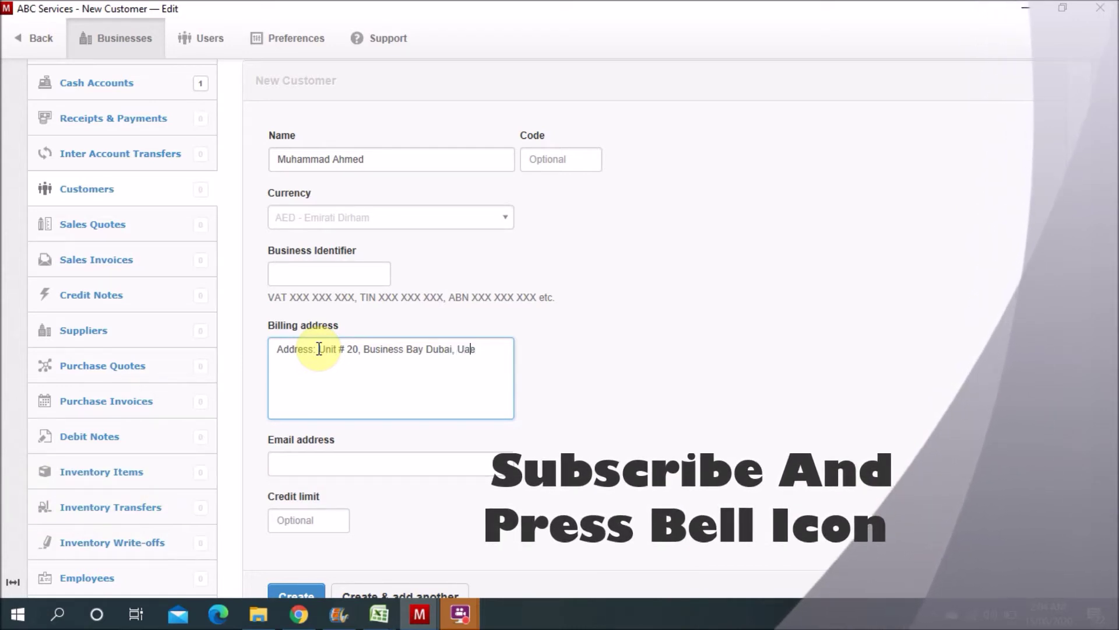
key(shift+Left)
key(shift+Left)
text(AE)
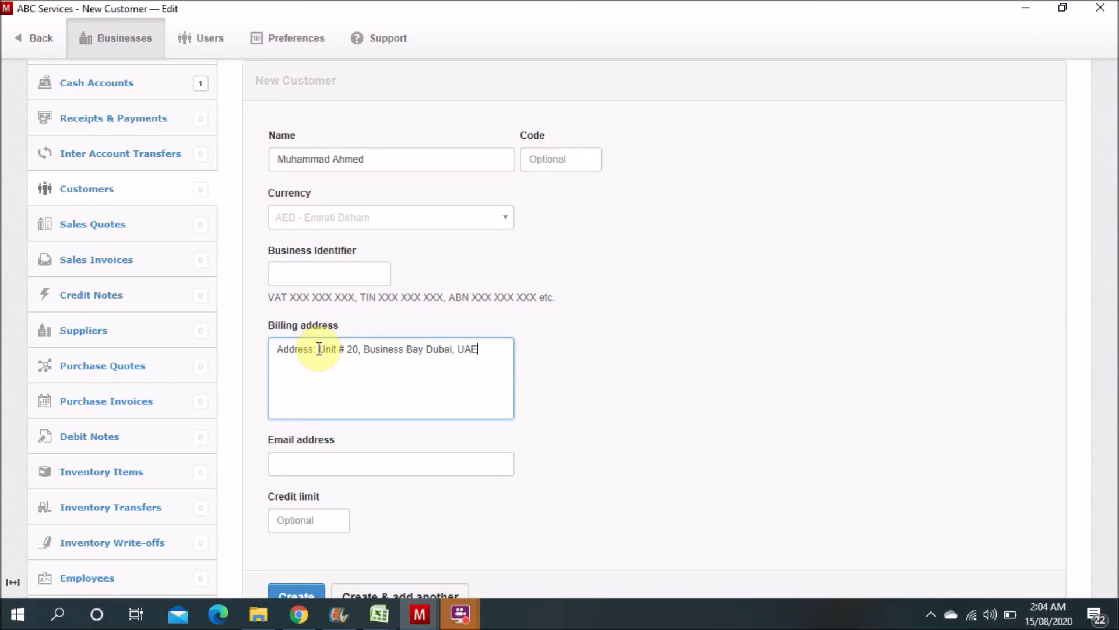
key(Left)
key(Left)
key(Left)
key(Left)
key(Left)
key(Left)
key(Left)
text(m)
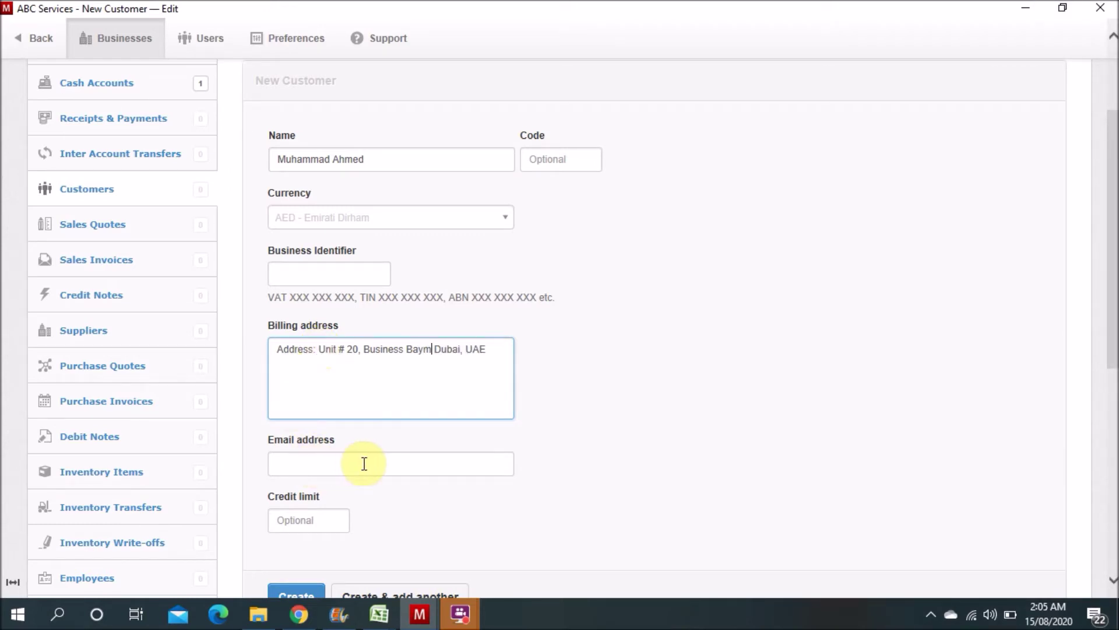
click(362, 464)
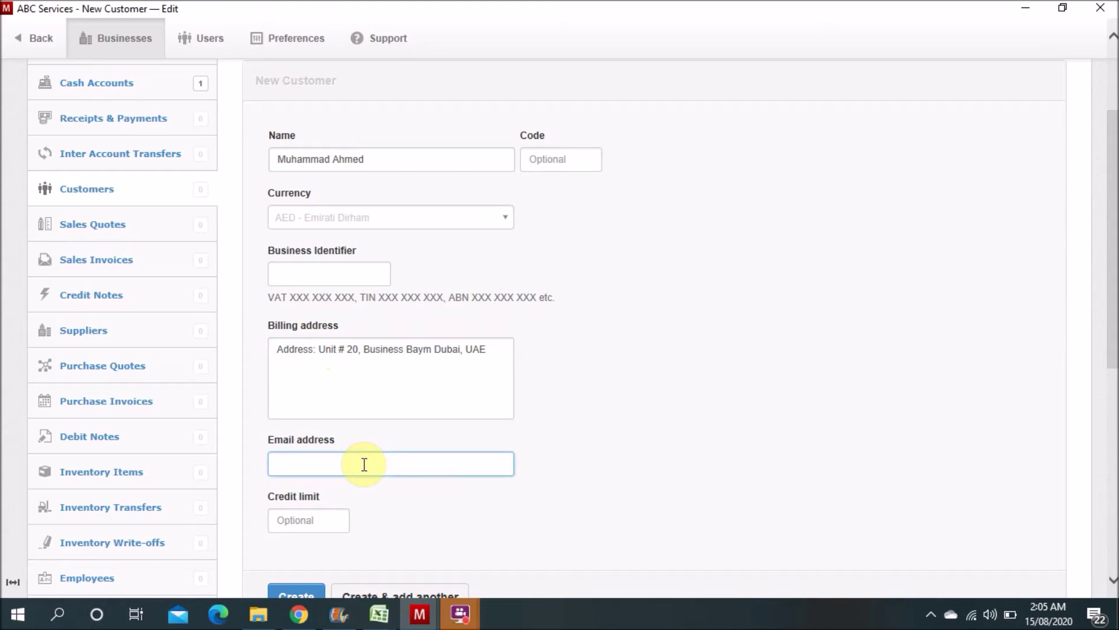
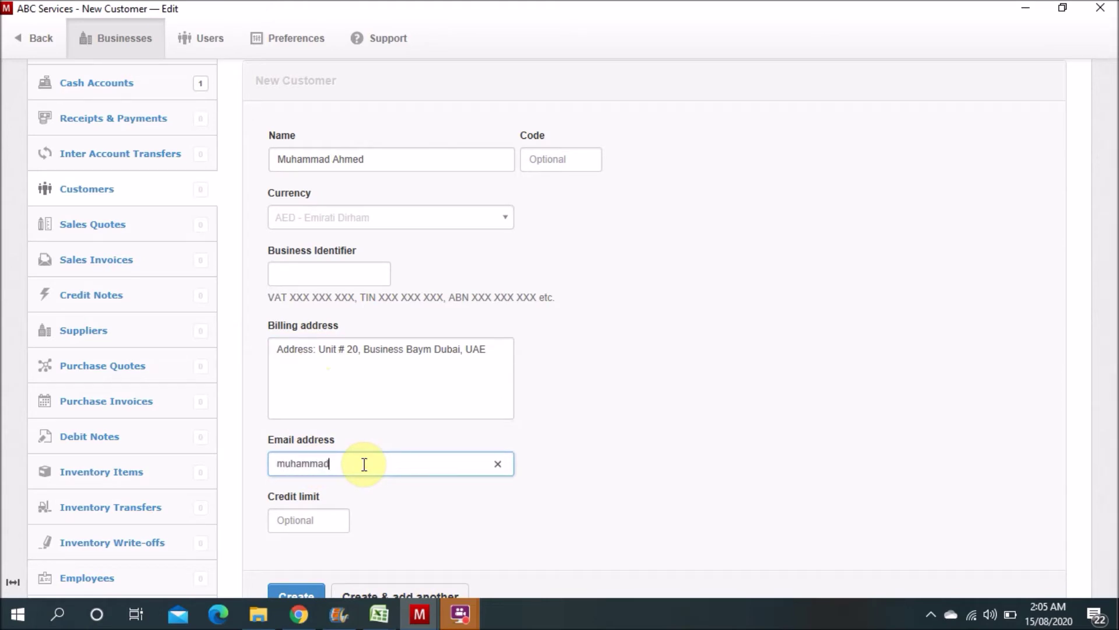
click(431, 499)
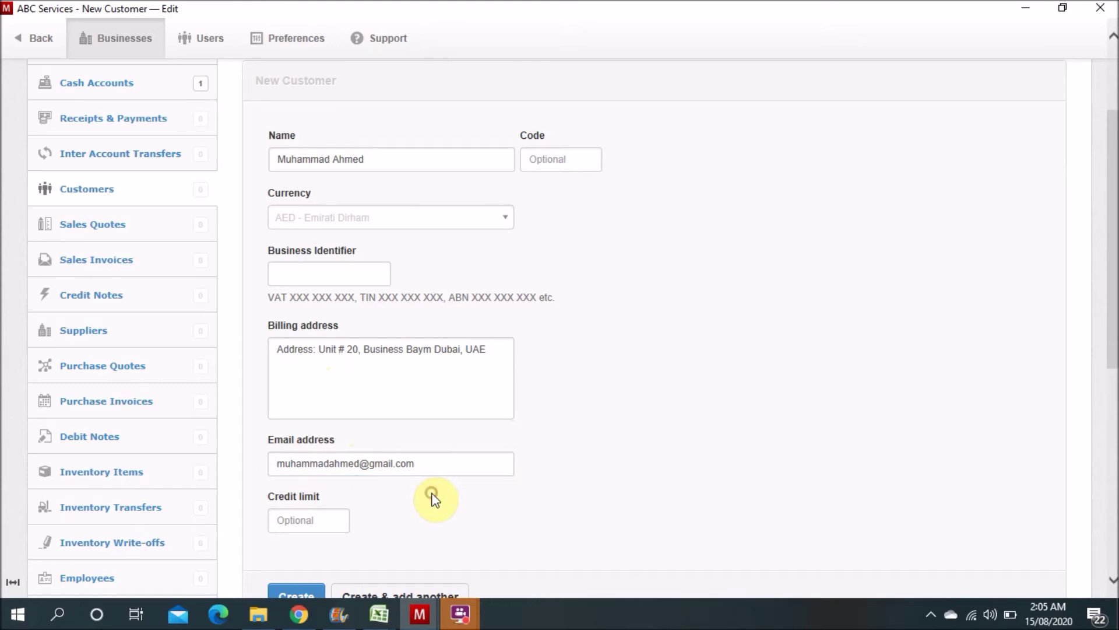
scroll(429, 499, down, 2)
scroll(376, 455, down, 1)
click(298, 381)
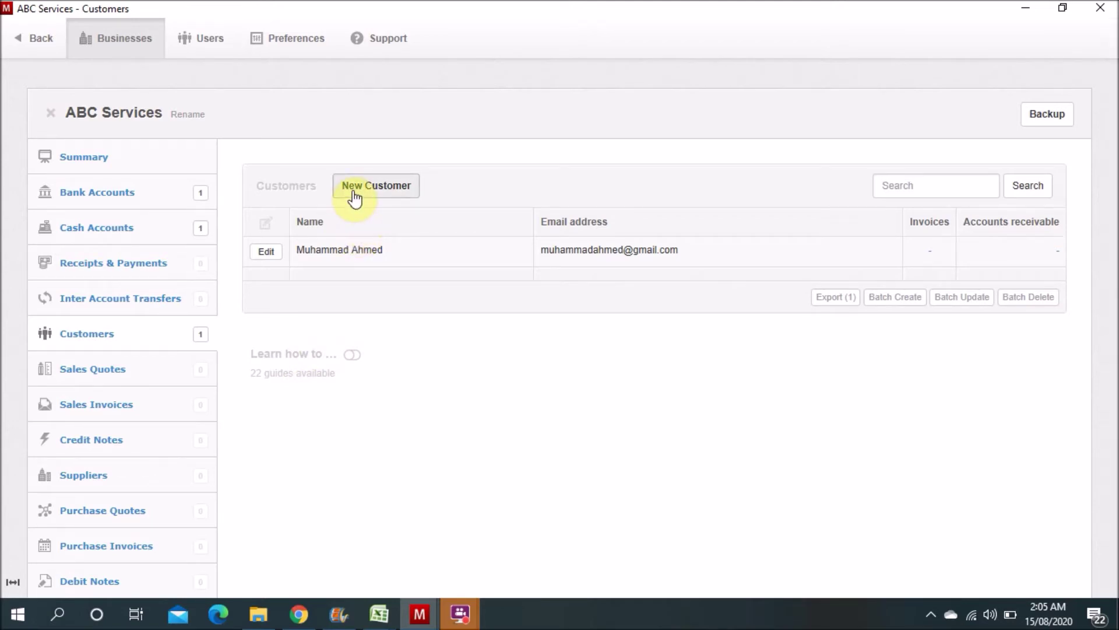
click(396, 186)
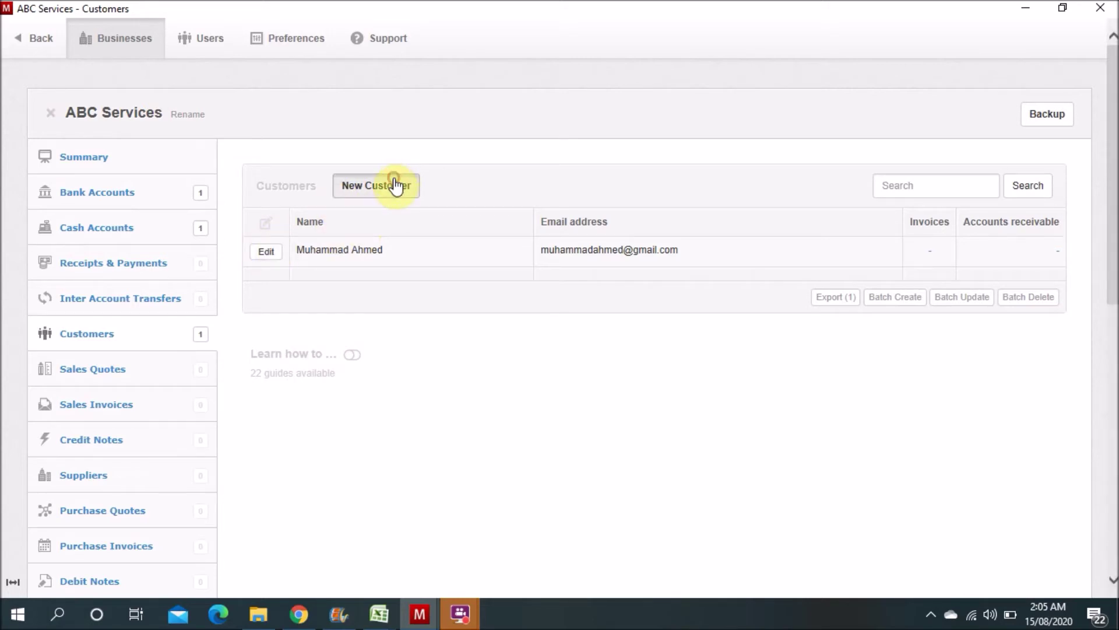
click(340, 299)
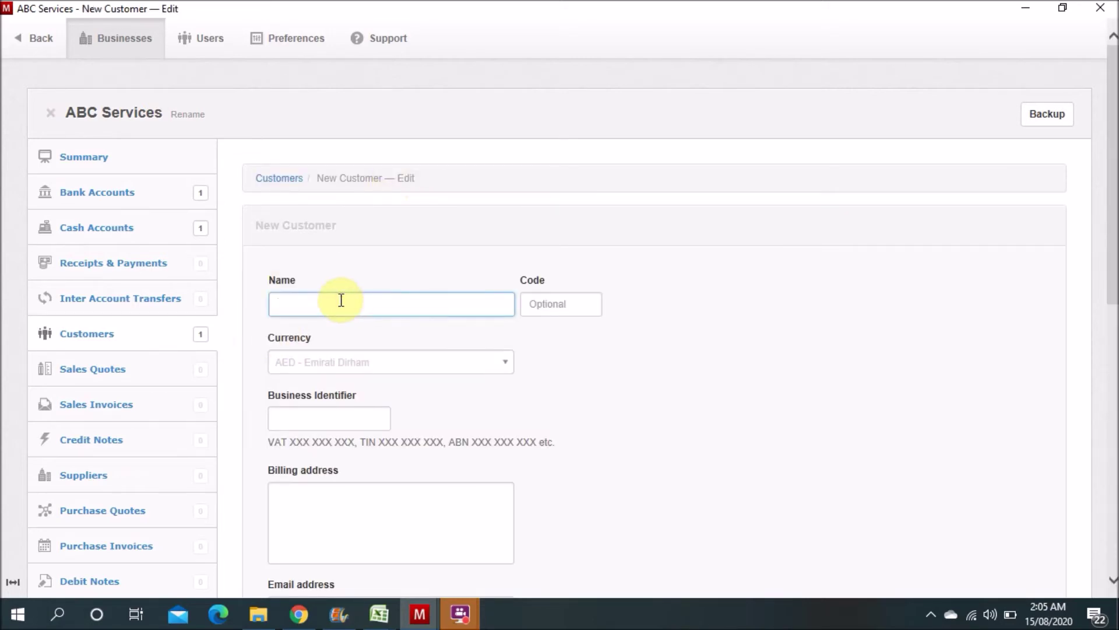
text(Ava)
key(BackSpace)
key(BackSpace)
text(V)
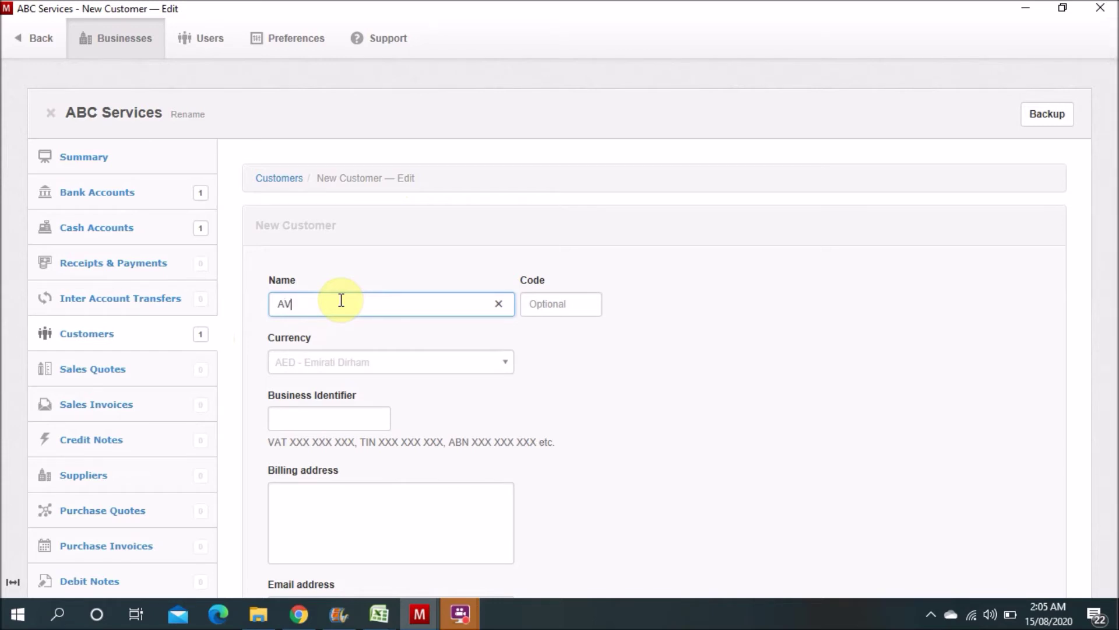
text(ACollec)
text(tion)
key(Left)
key(Left)
key(Left)
key(Left)
key(Left)
key(Left)
key(Tab)
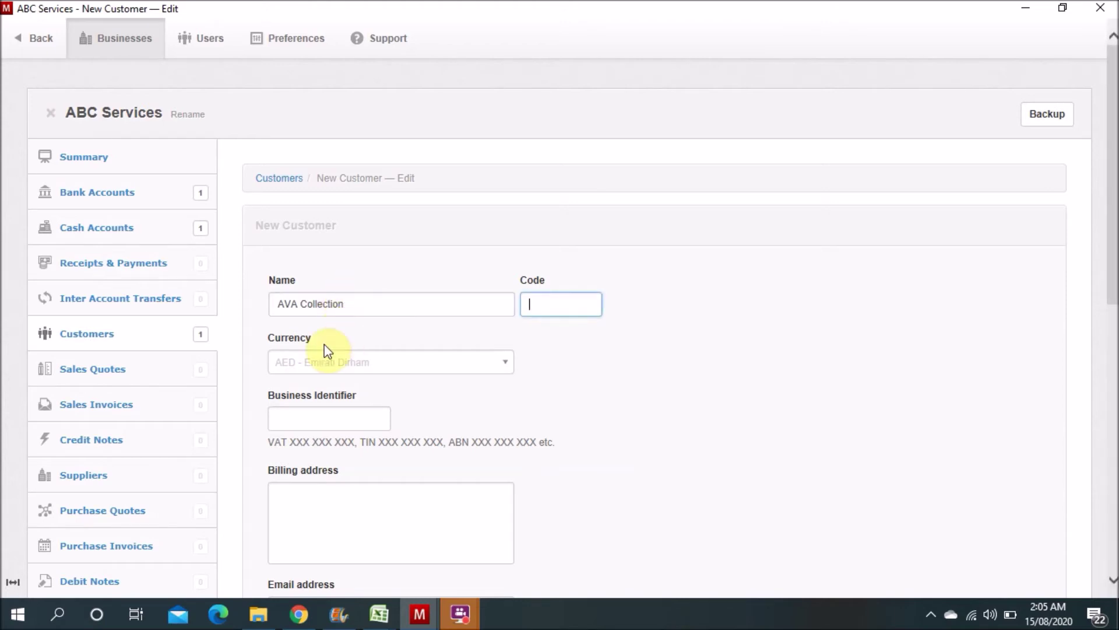
click(319, 355)
click(700, 399)
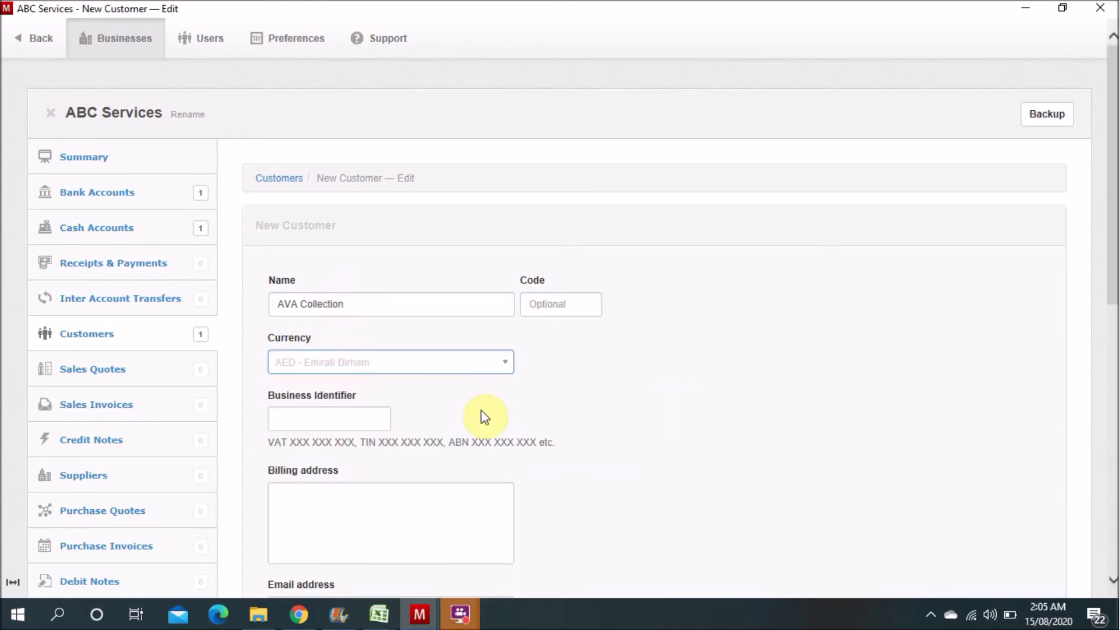
click(369, 421)
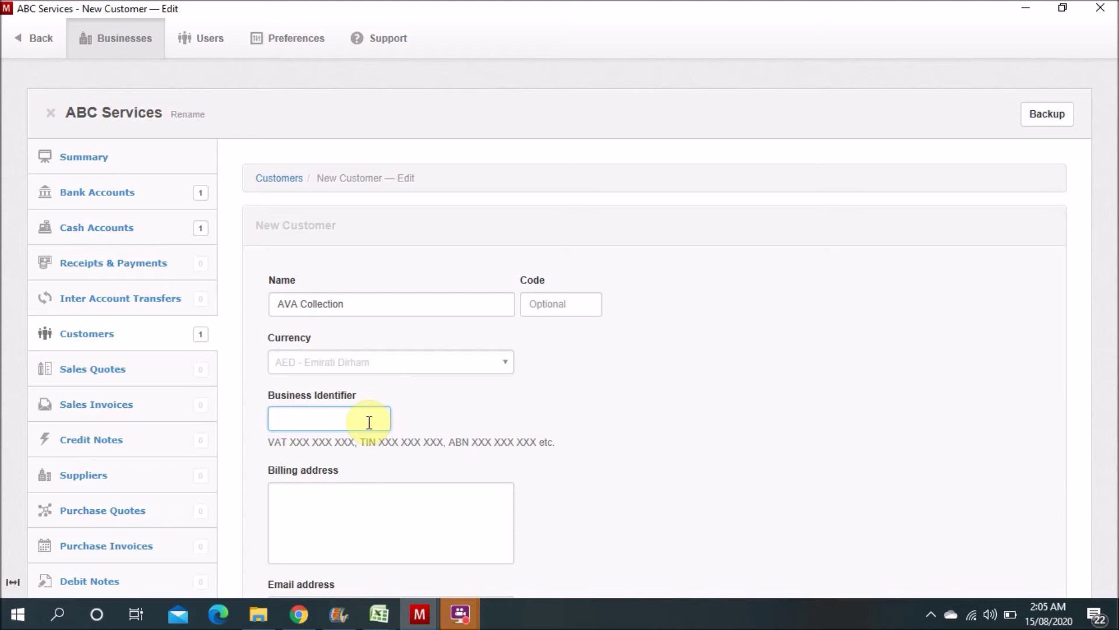
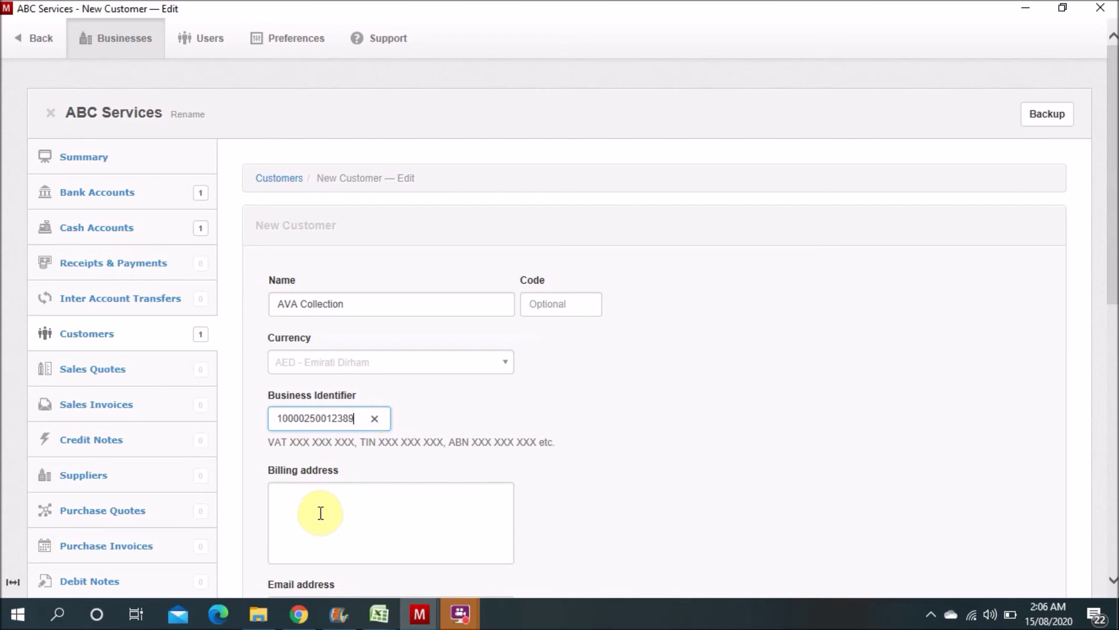
click(321, 512)
text(Addre)
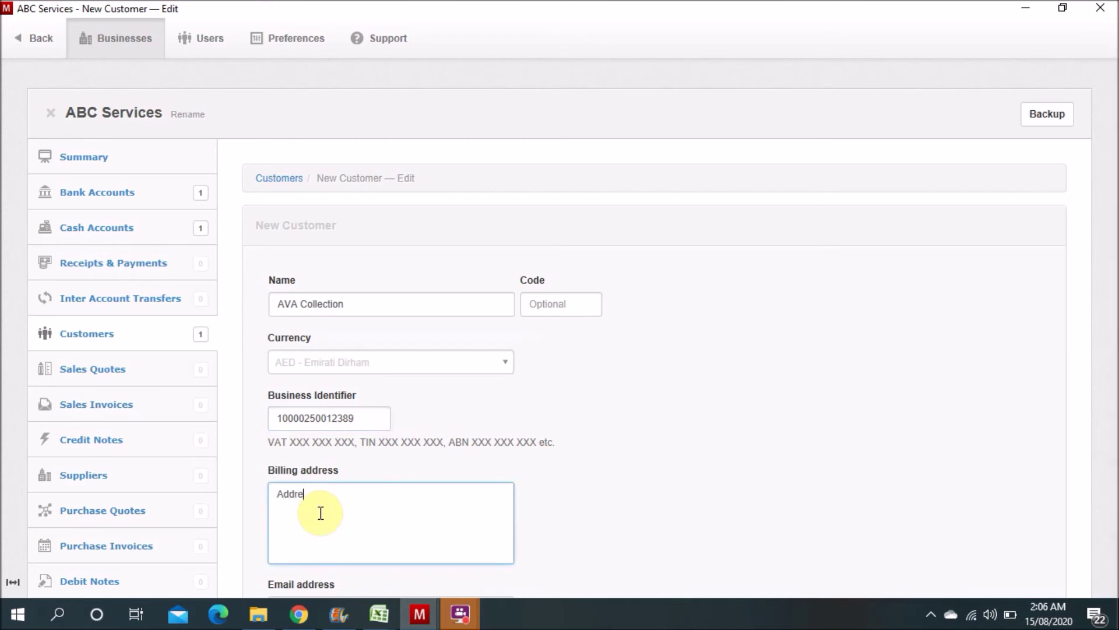
text(ss:)
text( Der)
text(ia Dubai)
click(817, 539)
scroll(818, 539, down, 3)
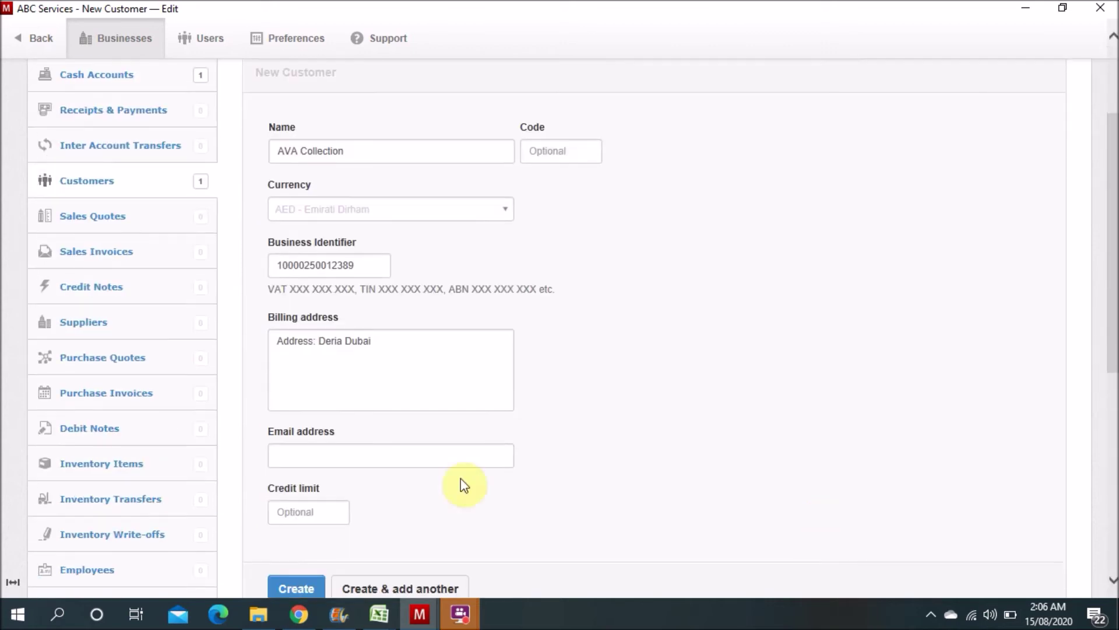
scroll(461, 478, down, 3)
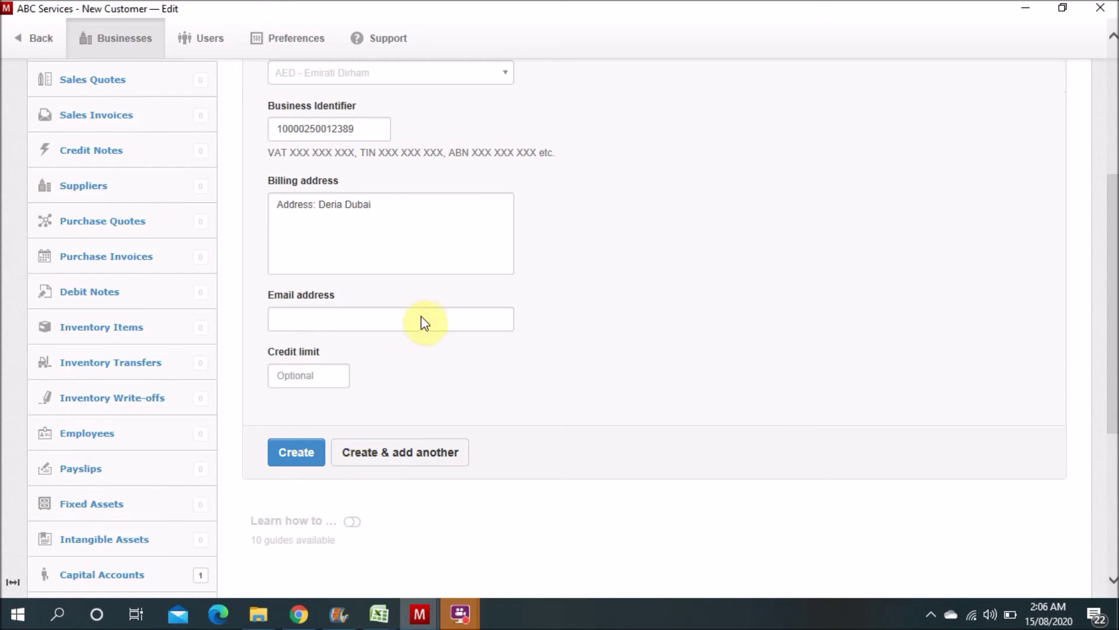
click(296, 464)
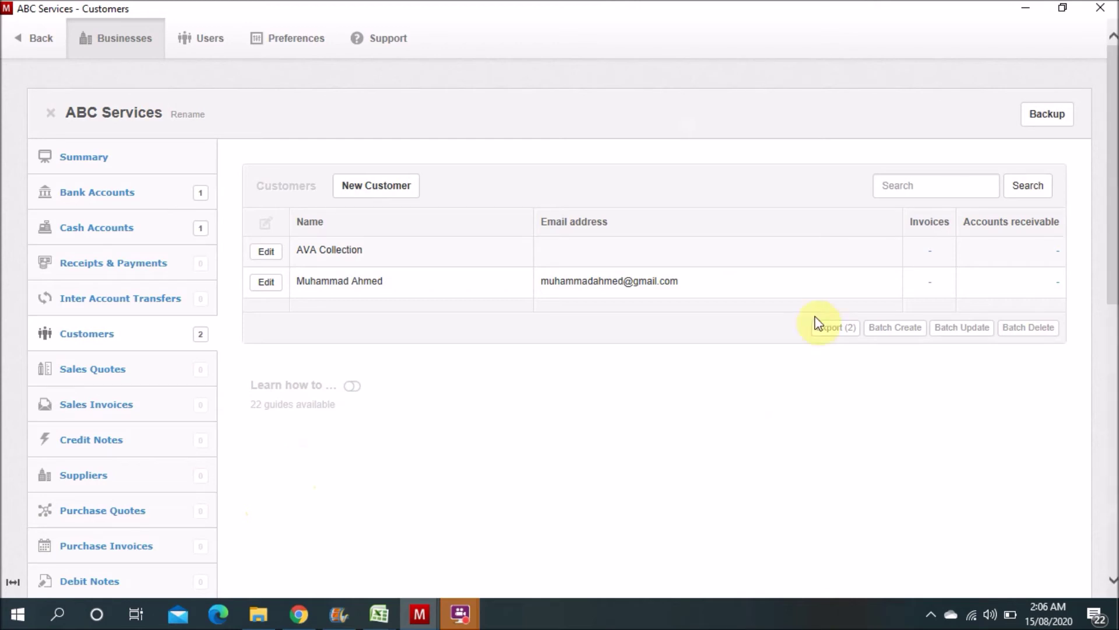
Step: View AVA Collection's sales invoices, return, and go to the empty Suppliers list
click(929, 254)
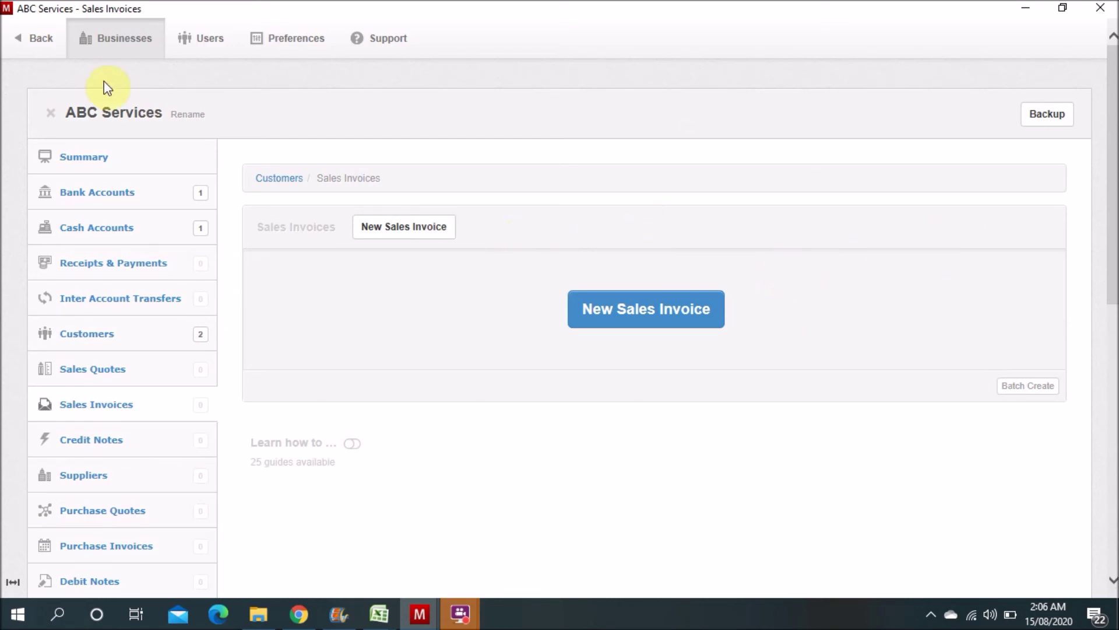
click(26, 42)
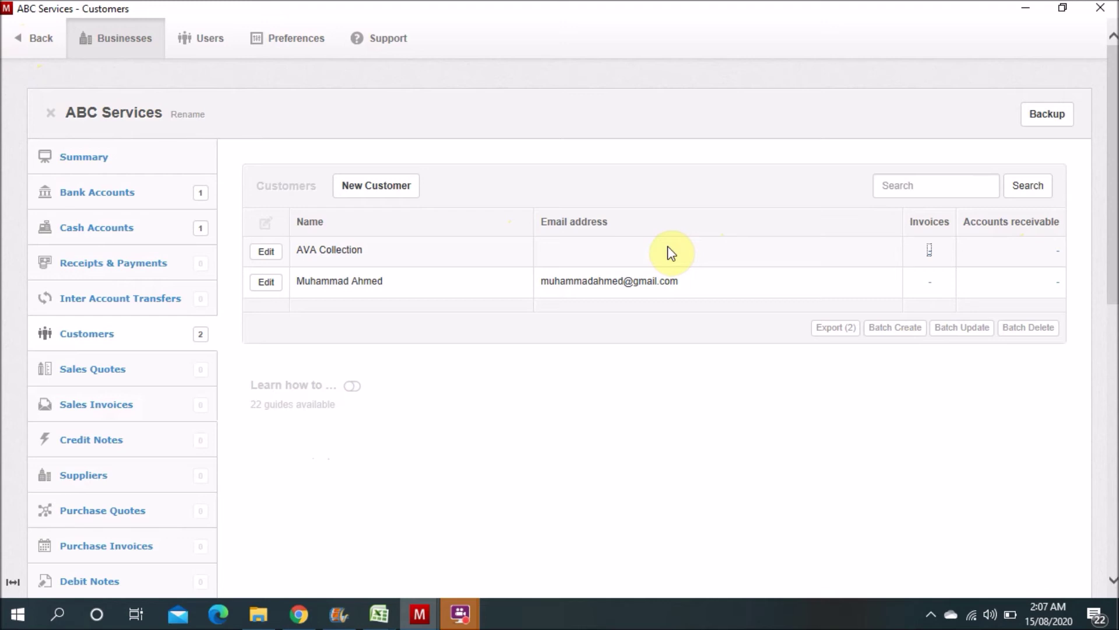
click(85, 477)
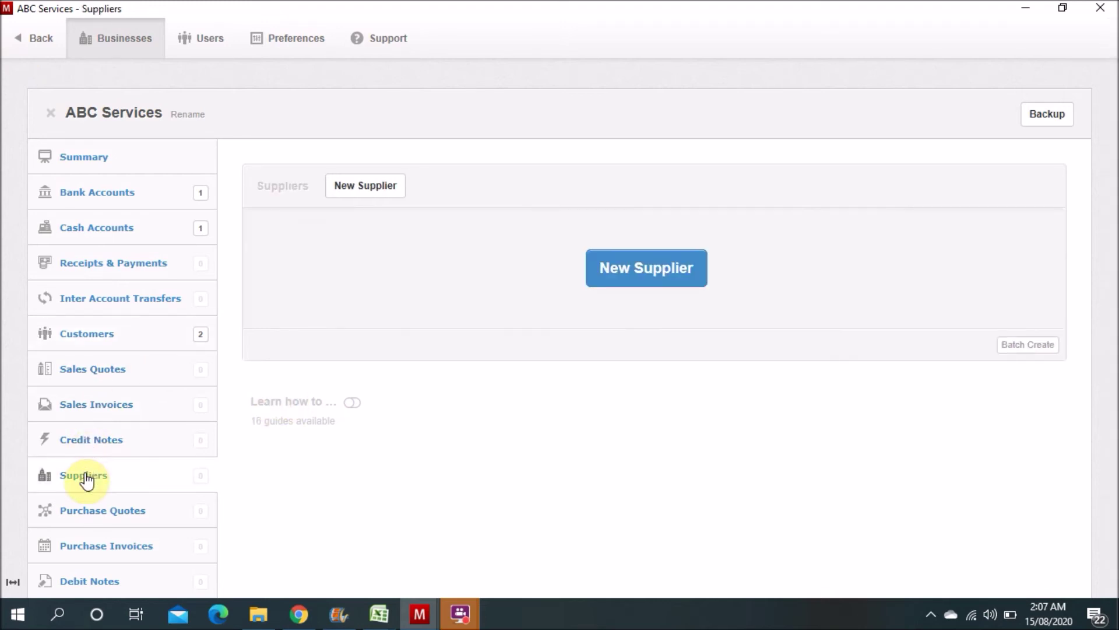
click(624, 291)
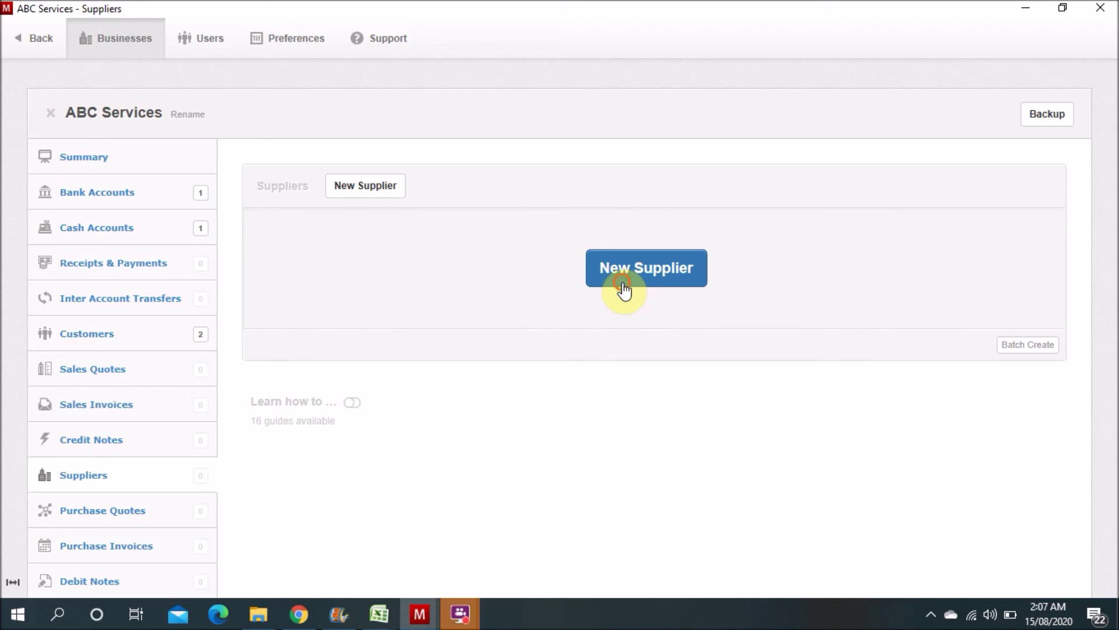
Step: Start a new supplier and enter the name ABC Stationary, fixing typos
click(623, 288)
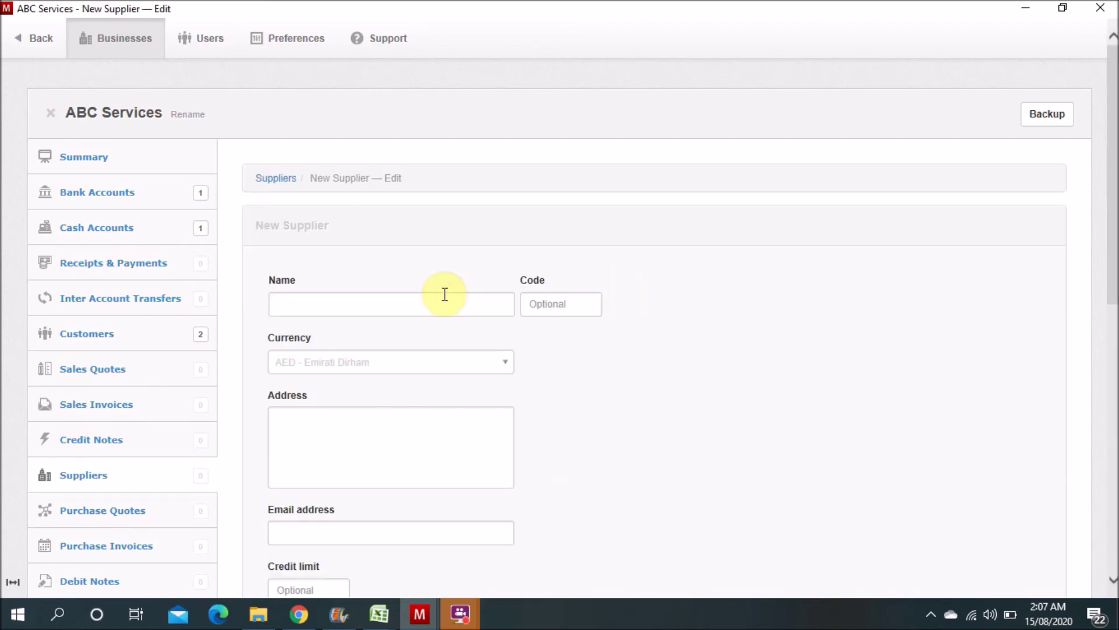
click(427, 300)
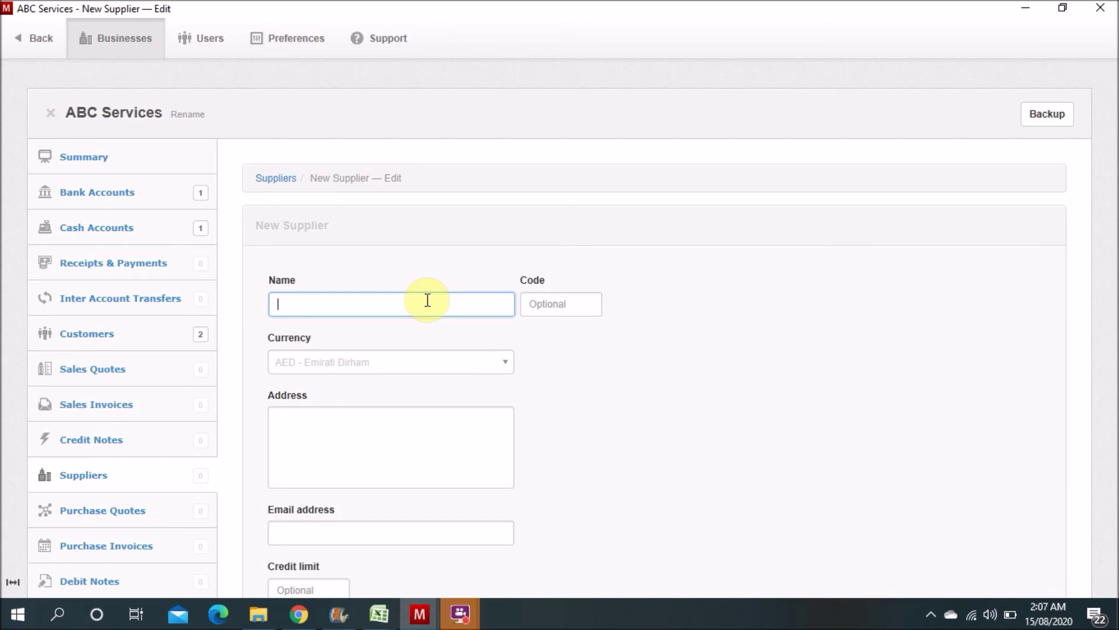
text(ABC )
text(Statu)
key(BackSpace)
key(BackSpace)
text(tioary)
key(BackSpace)
key(BackSpace)
key(BackSpace)
key(BackSpace)
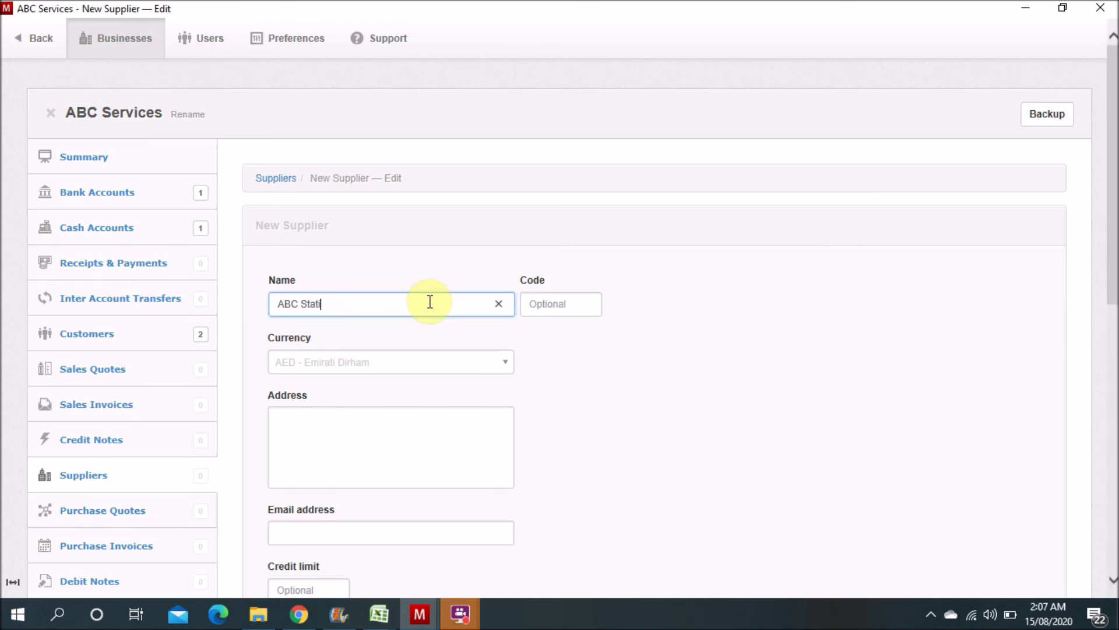
text(ionary)
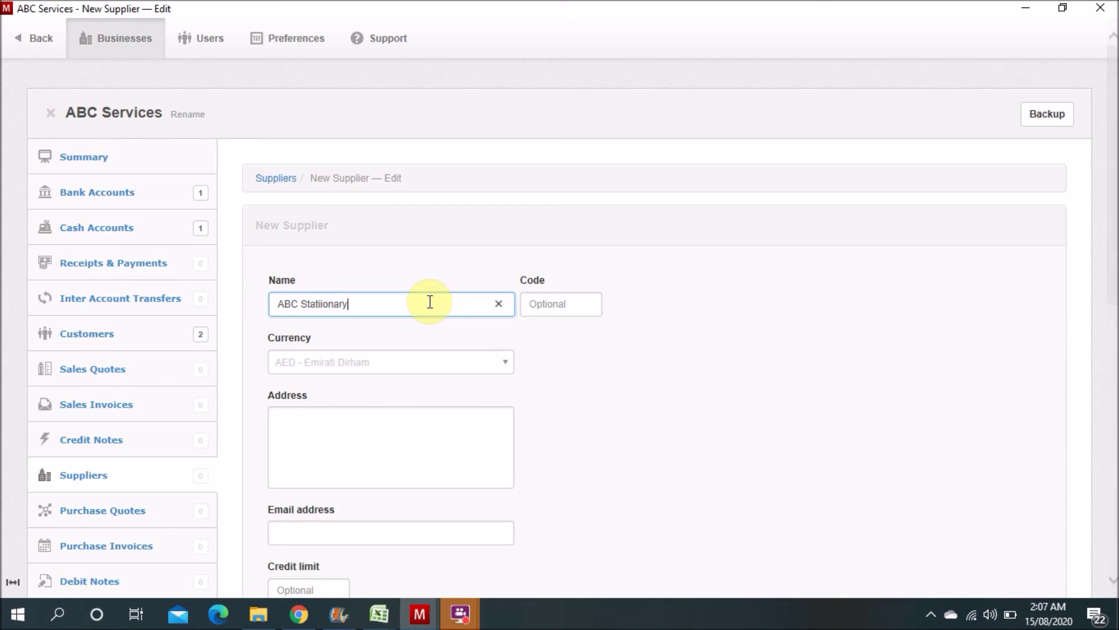
click(322, 302)
key(BackSpace)
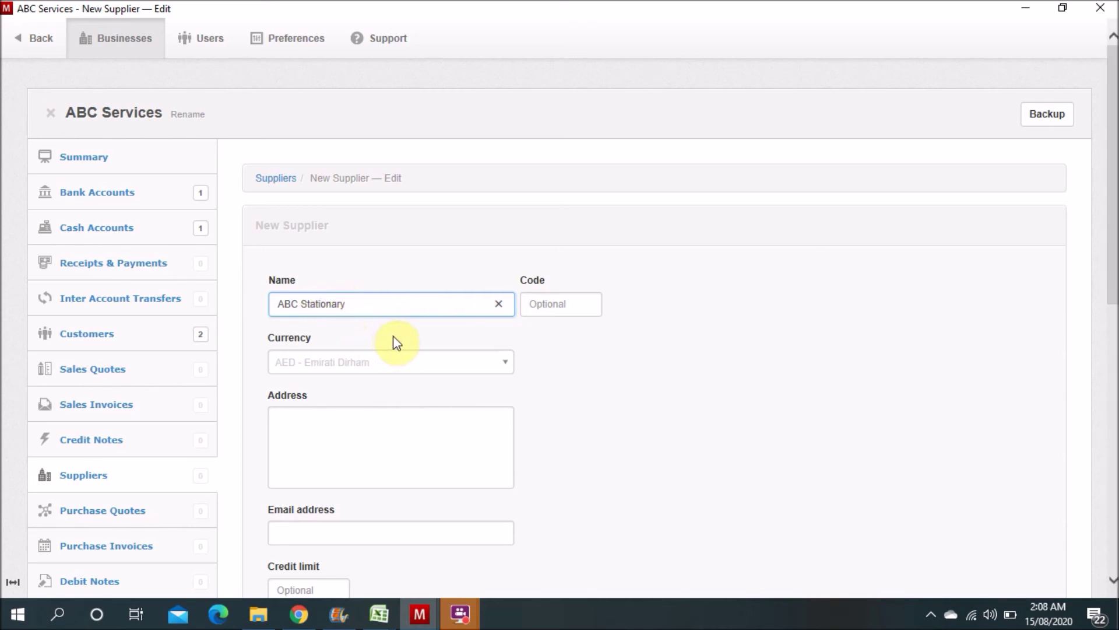
click(576, 345)
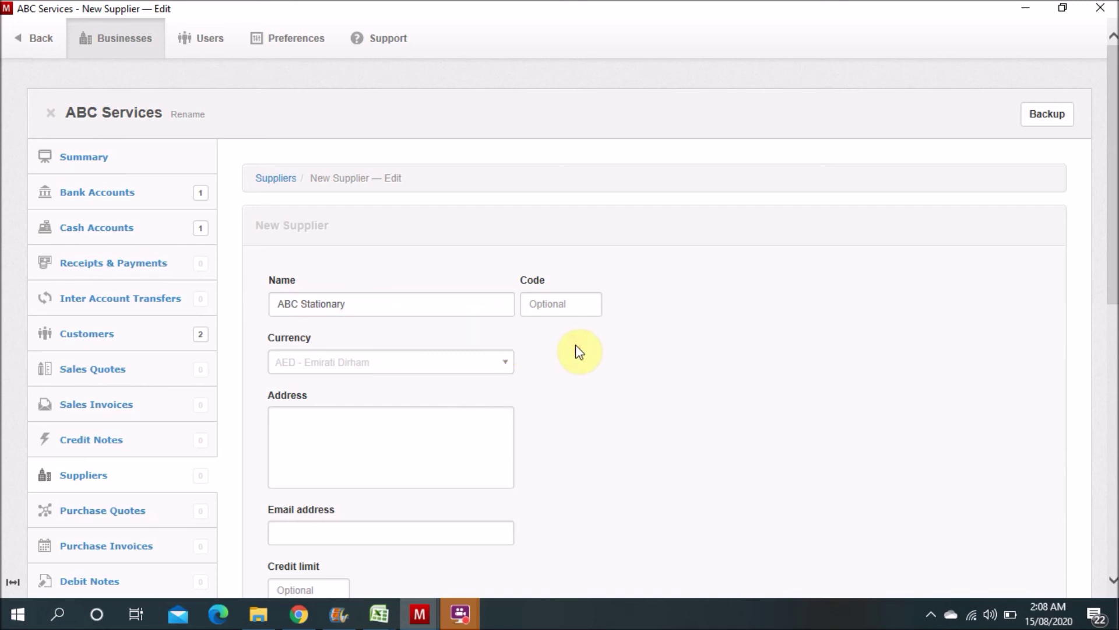
Step: Enter the supplier address Bur Dubai, Dubai UAE and create ABC Stationary
click(385, 303)
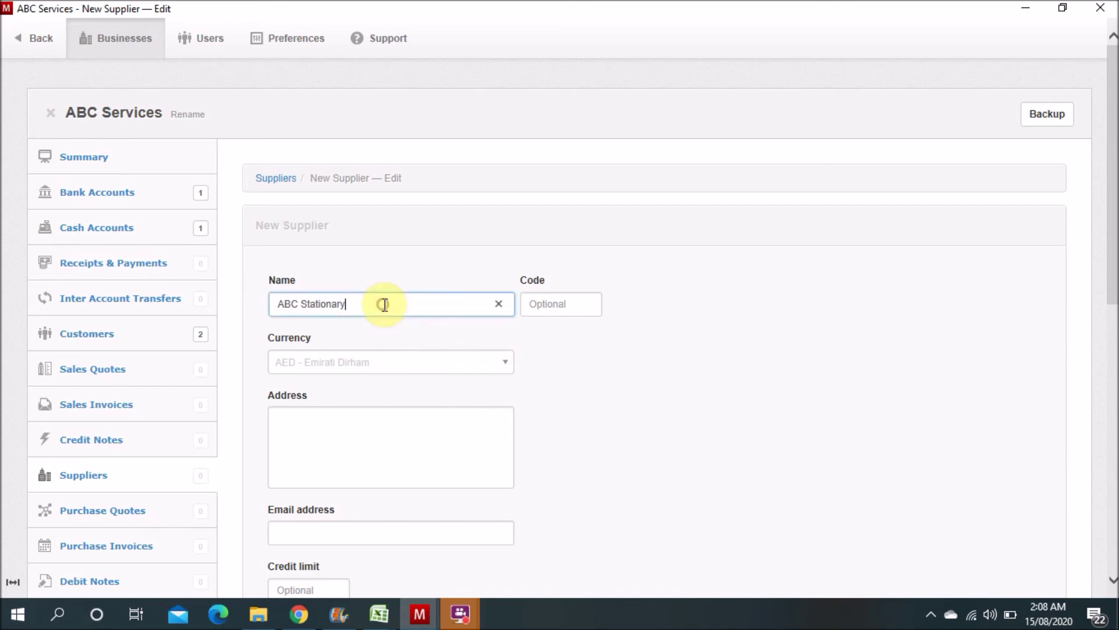
click(442, 448)
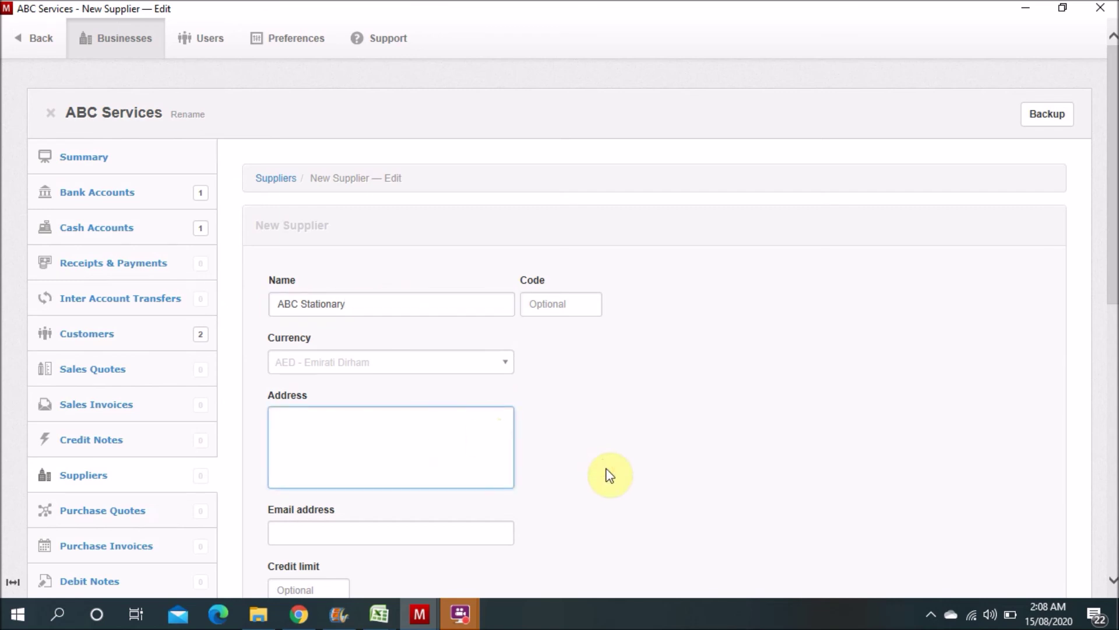
click(408, 418)
text(Address)
text(:)
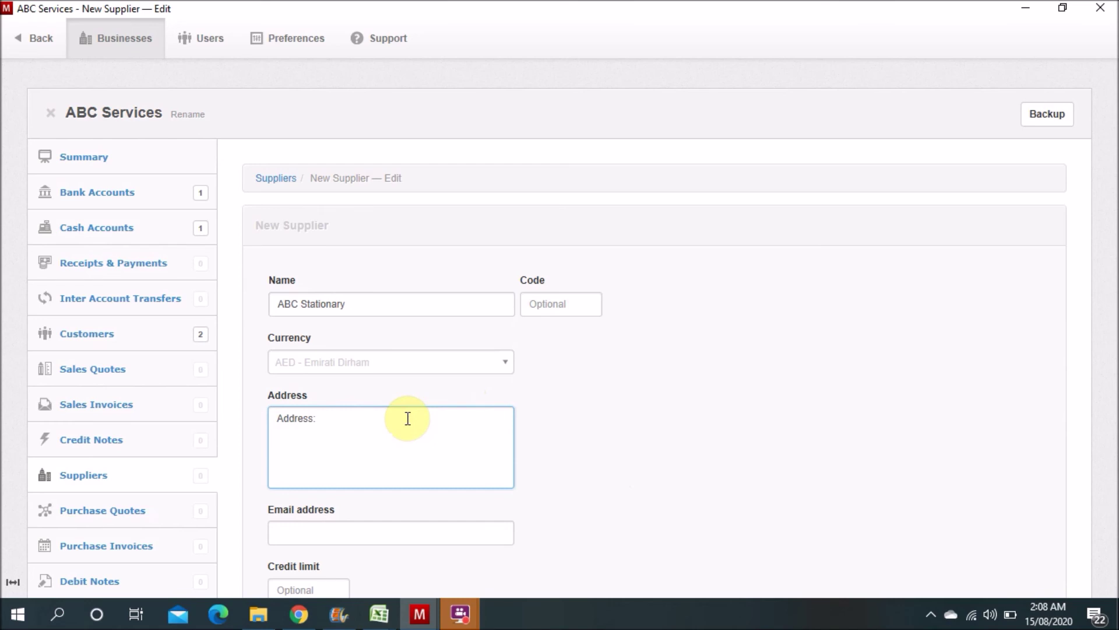
text(Bur)
text( Dubai, )
text(Dun)
key(BackSpace)
text(b)
text(ai UAE)
click(577, 516)
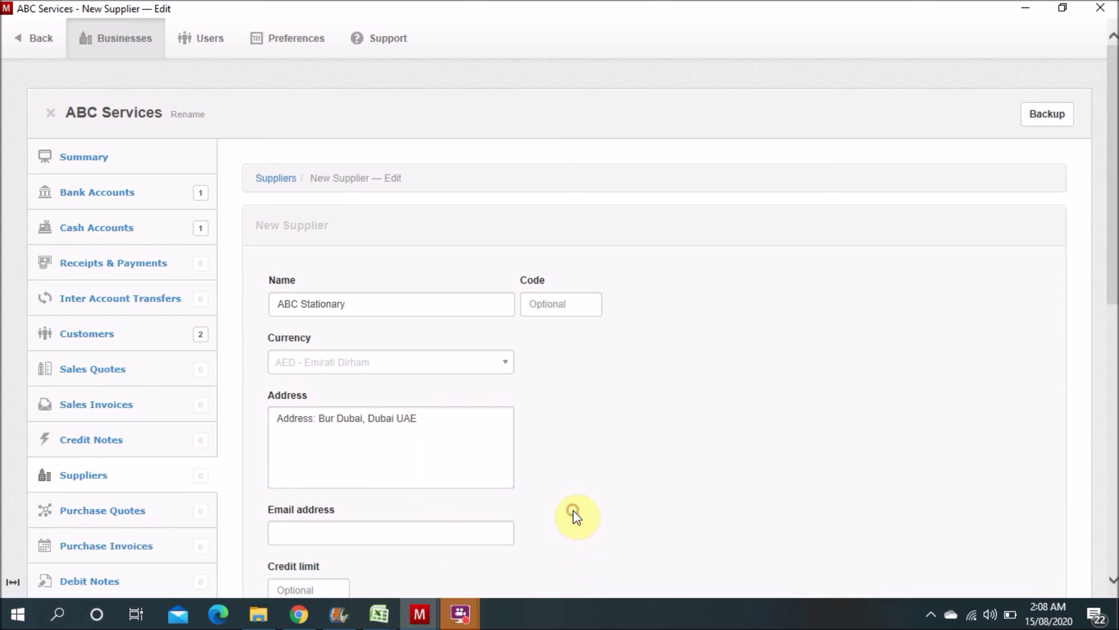
scroll(578, 516, down, 1)
scroll(577, 516, down, 1)
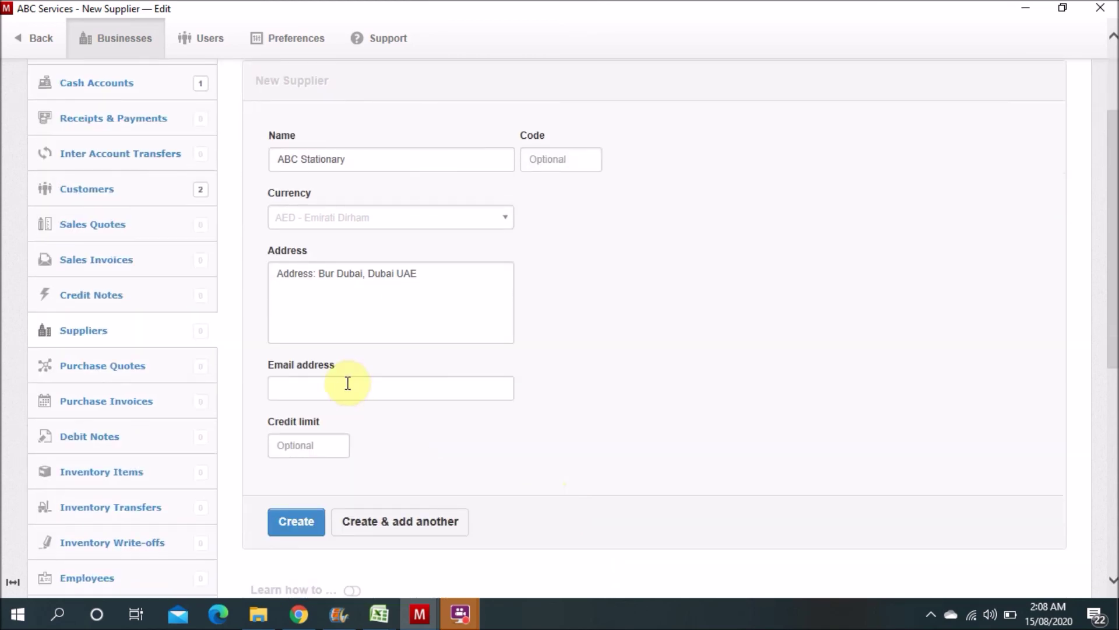
click(306, 530)
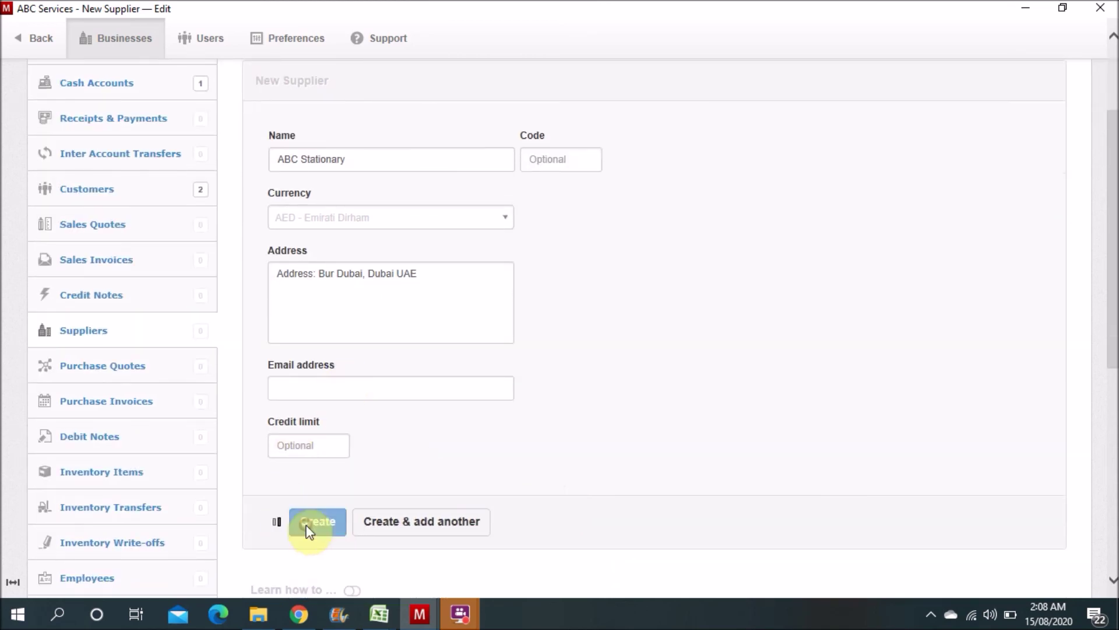